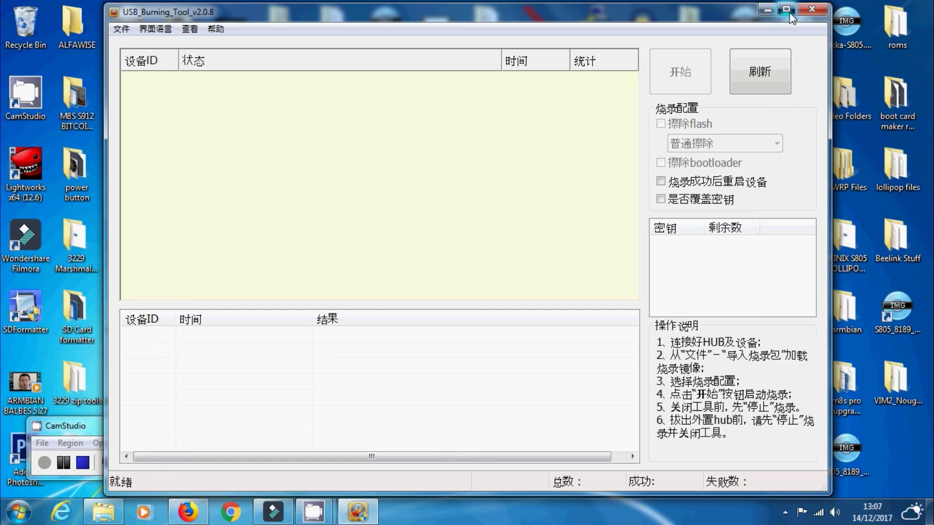
Maximize the burning tool and switch its interface language to English.
{"action": "left_click", "coordinate": [789, 12]}
{"action": "left_click", "coordinate": [48, 21]}
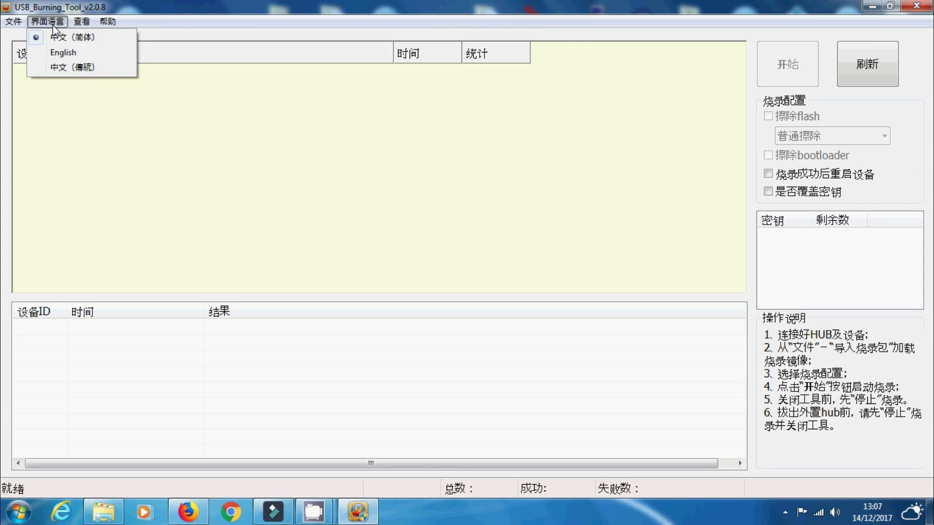
{"action": "left_click", "coordinate": [72, 52]}
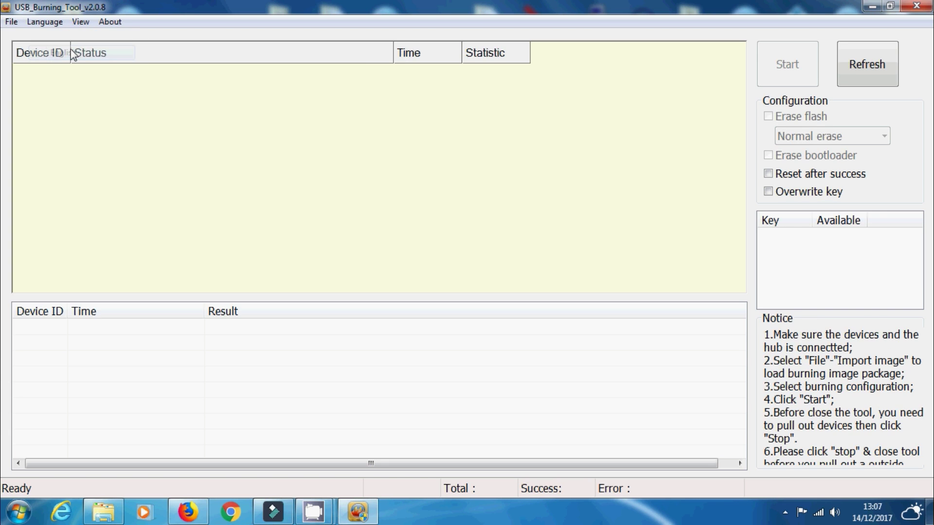
{"action": "left_click", "coordinate": [10, 21]}
{"action": "left_click", "coordinate": [39, 37]}
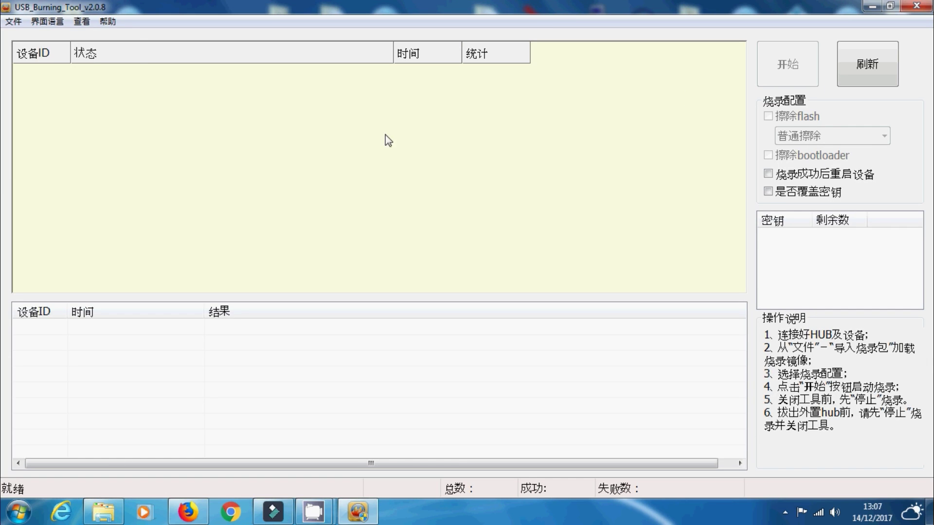
{"action": "left_click", "coordinate": [49, 21]}
{"action": "left_click", "coordinate": [71, 54]}
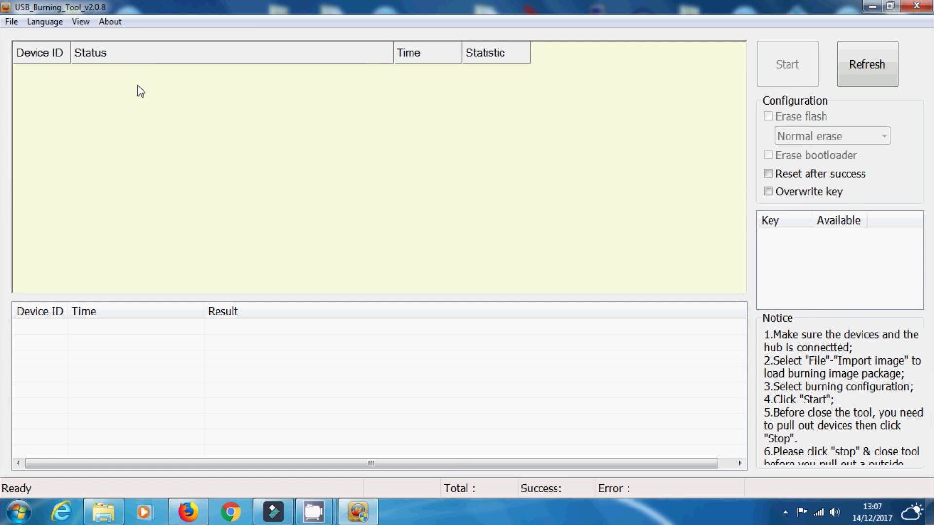
Import the W95_705N0.img firmware image from the Desktop.
{"action": "left_click", "coordinate": [8, 24]}
{"action": "left_click", "coordinate": [39, 36]}
{"action": "left_click", "coordinate": [296, 169]}
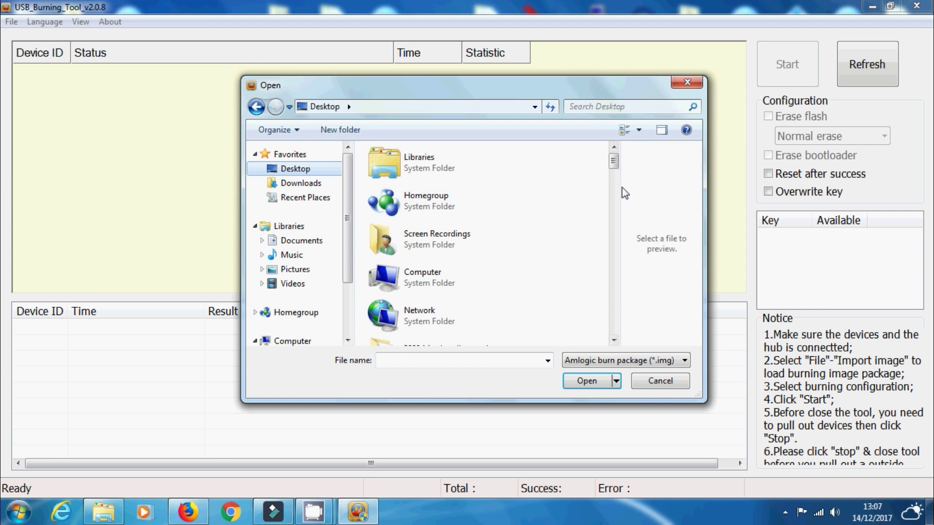
{"action": "left_click_drag", "start_coordinate": [612, 165], "coordinate": [613, 326]}
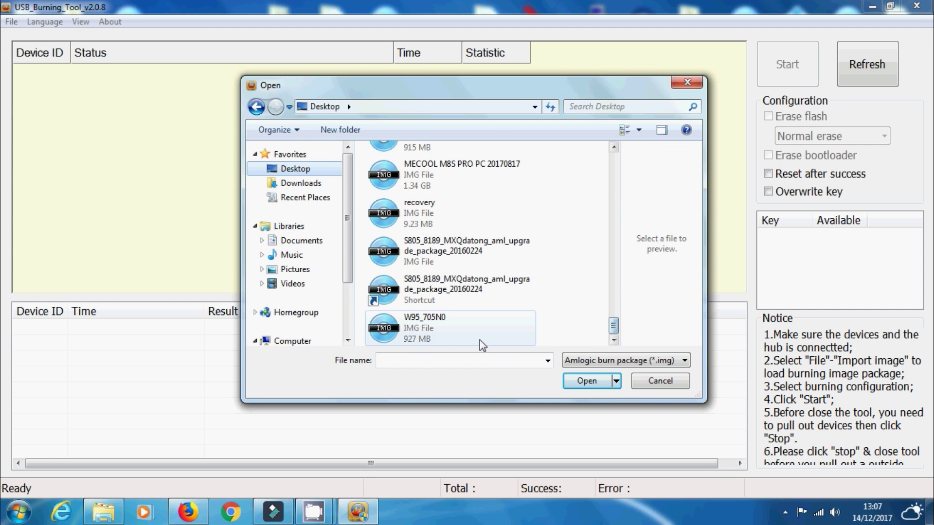
{"action": "left_click", "coordinate": [399, 327]}
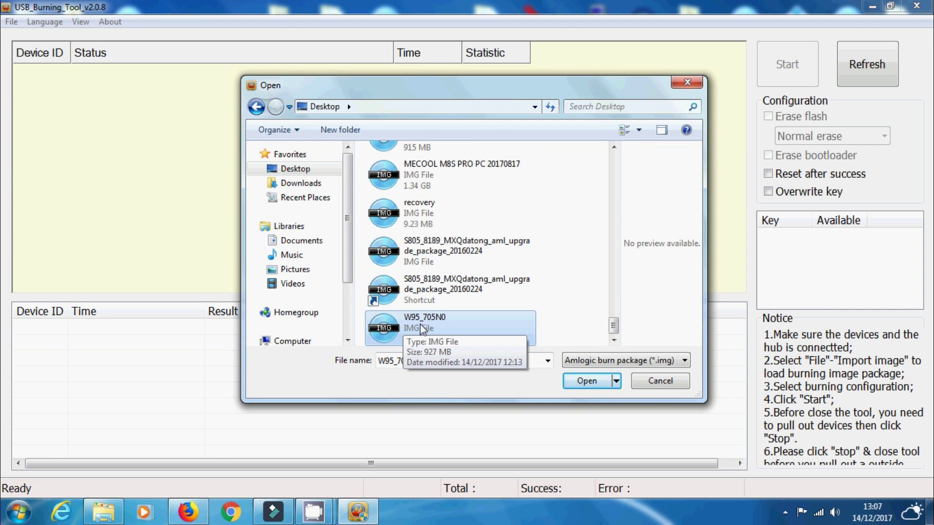
{"action": "left_click", "coordinate": [587, 382]}
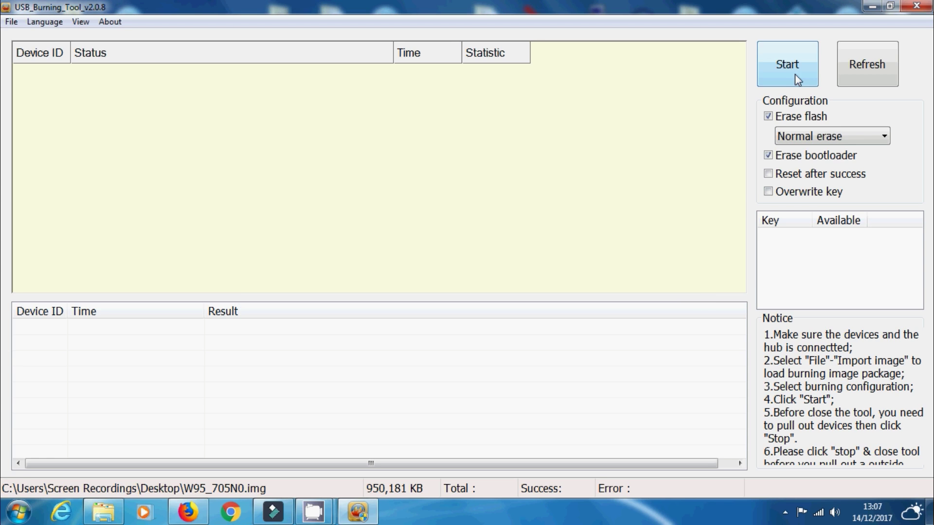
Start burning the W95 image and stop once it reaches 100% Burning successfully.
{"action": "left_click", "coordinate": [791, 70]}
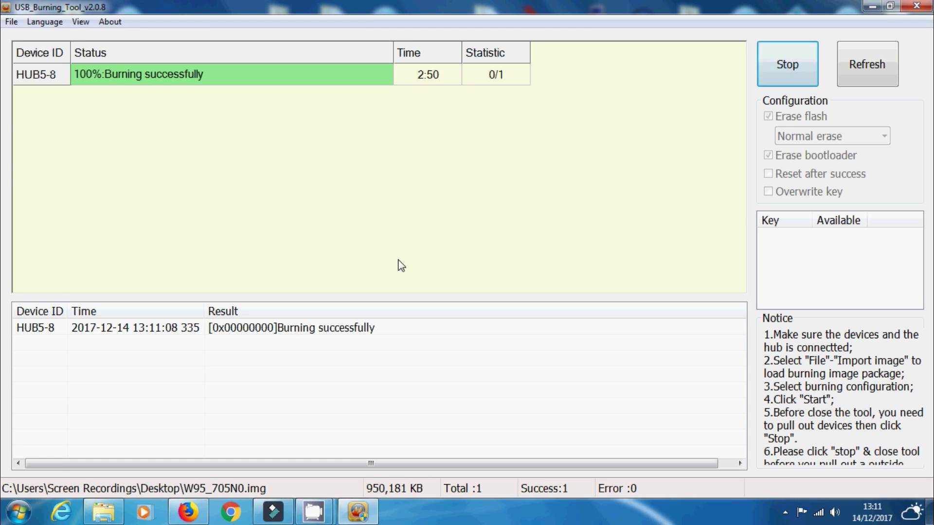
{"action": "left_click", "coordinate": [791, 73]}
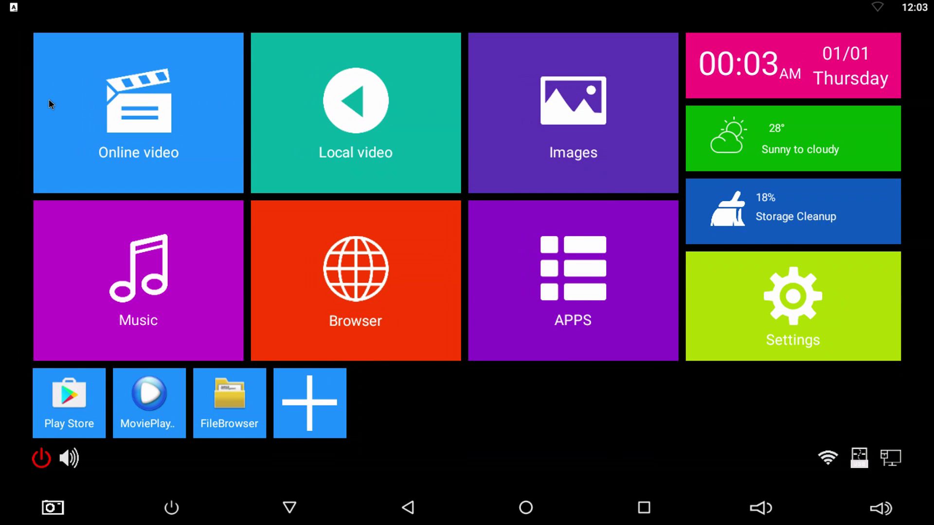
{"action": "left_click_drag", "start_coordinate": [73, 3], "coordinate": [77, 31]}
{"action": "left_click", "coordinate": [413, 7]}
{"action": "left_click_drag", "start_coordinate": [486, 2], "coordinate": [560, 29]}
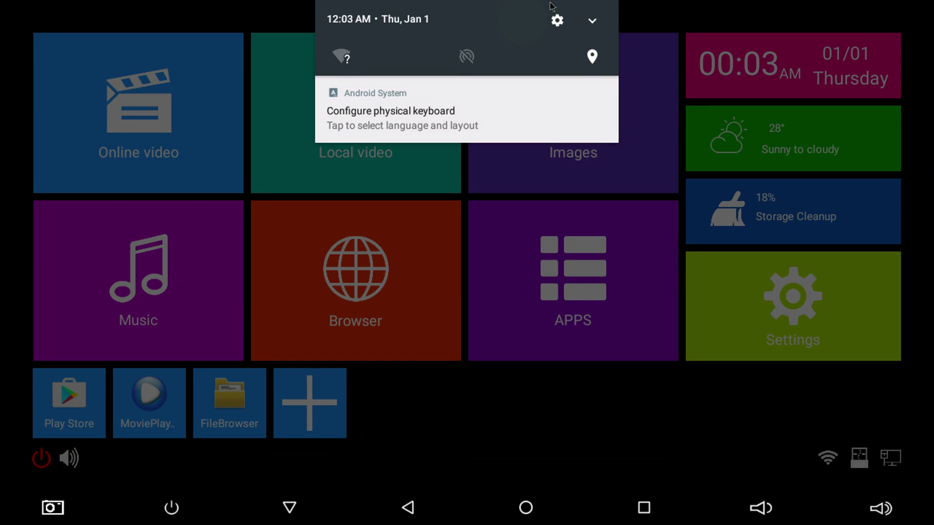
{"action": "left_click", "coordinate": [662, 5]}
{"action": "left_click_drag", "start_coordinate": [744, 2], "coordinate": [744, 151]}
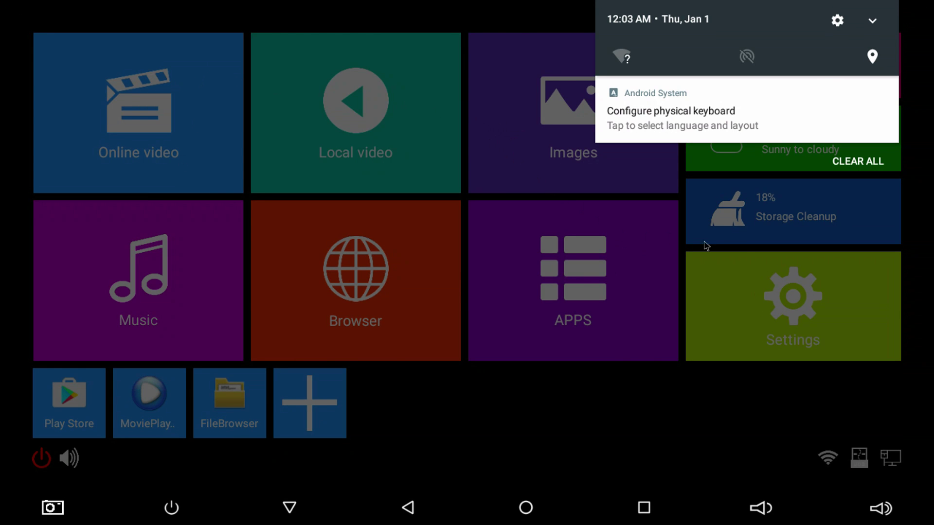
{"action": "left_click", "coordinate": [773, 271]}
{"action": "left_click", "coordinate": [780, 288]}
{"action": "scroll", "coordinate": [772, 231], "scroll_direction": "down", "scroll_amount": 1}
{"action": "scroll", "coordinate": [760, 181], "scroll_direction": "down", "scroll_amount": 2}
{"action": "scroll", "coordinate": [763, 226], "scroll_direction": "up", "scroll_amount": 1}
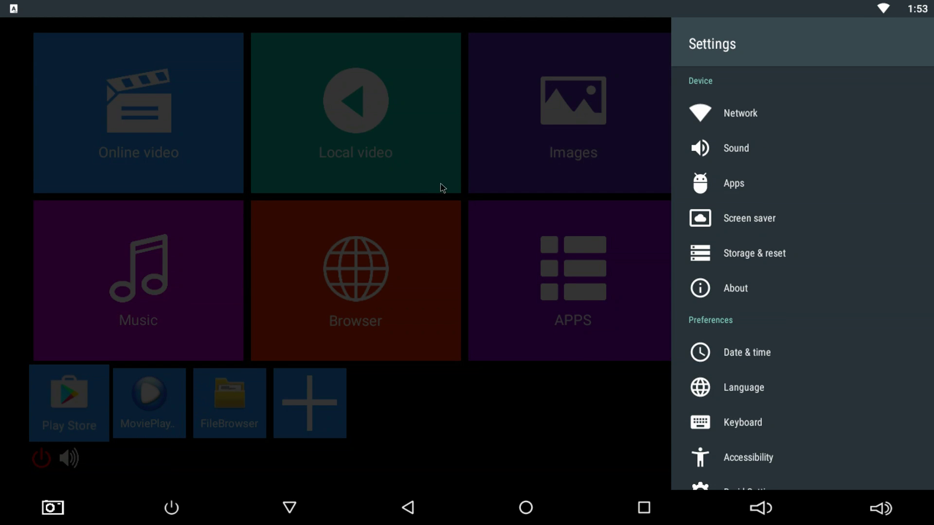
{"action": "left_click", "coordinate": [442, 188]}
{"action": "left_click", "coordinate": [537, 293]}
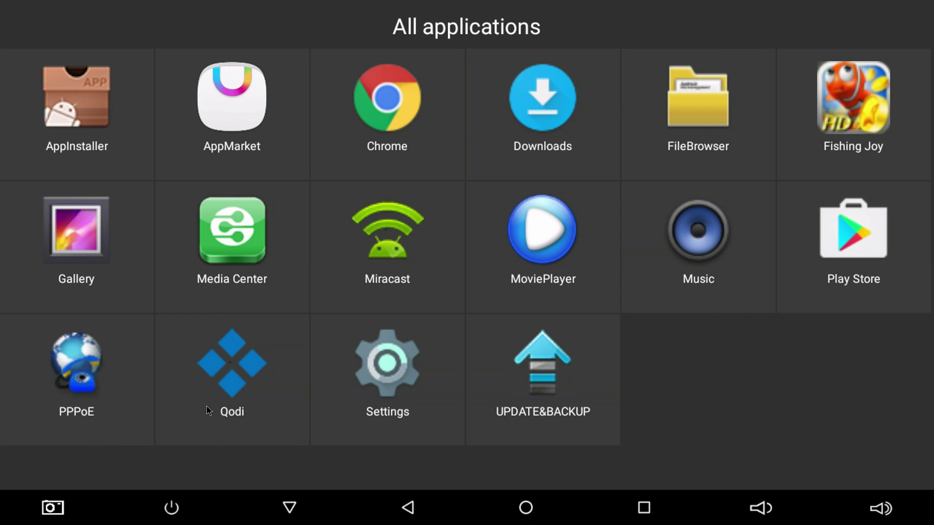
{"action": "key", "text": "Escape"}
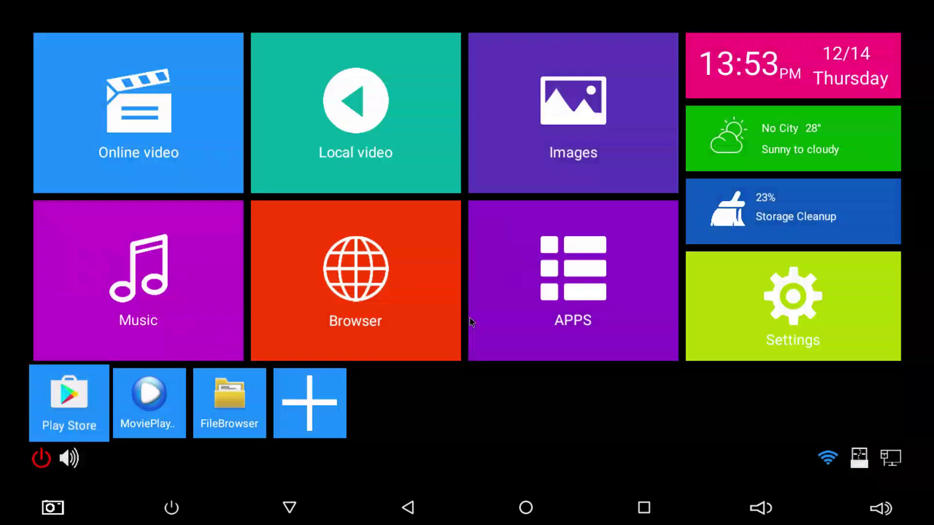
{"action": "left_click", "coordinate": [743, 295]}
{"action": "left_click", "coordinate": [748, 295]}
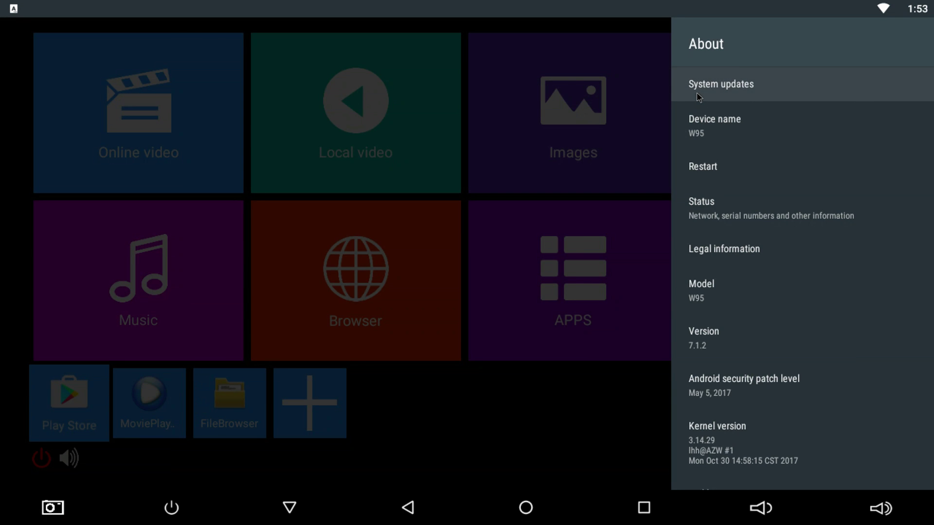
{"action": "key", "text": "Escape"}
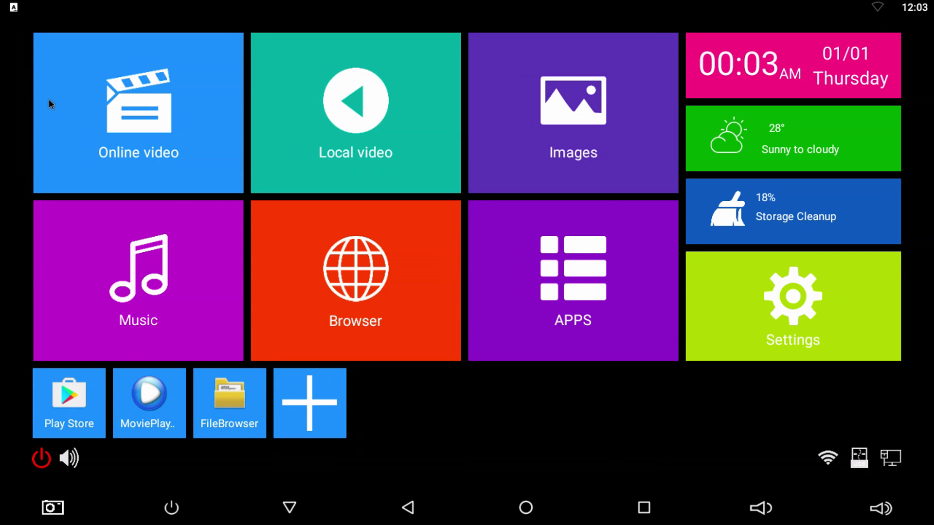
Pull down the box's notifications and open the system Settings panel.
{"action": "left_click_drag", "start_coordinate": [50, 5], "coordinate": [59, 20]}
{"action": "left_click", "coordinate": [414, 7]}
{"action": "left_click_drag", "start_coordinate": [467, 3], "coordinate": [635, 27]}
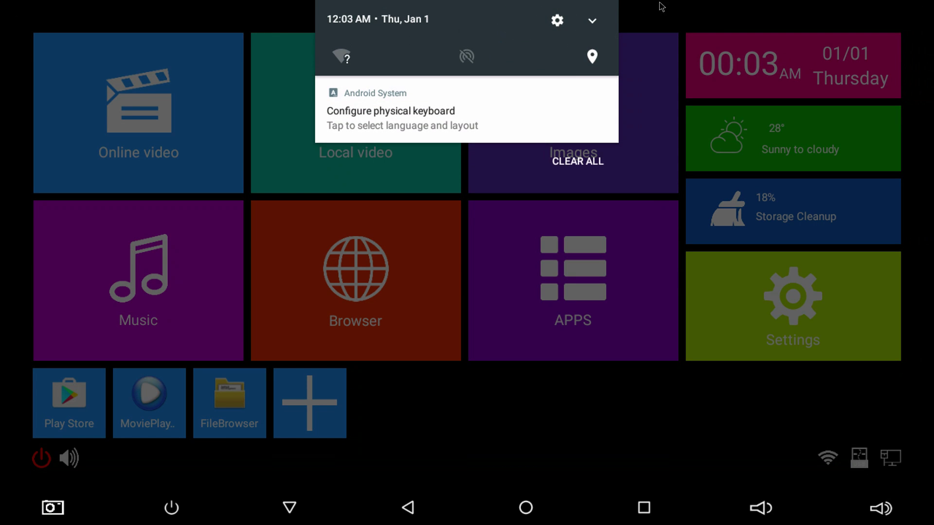
{"action": "left_click", "coordinate": [686, 7]}
{"action": "left_click_drag", "start_coordinate": [744, 2], "coordinate": [743, 152]}
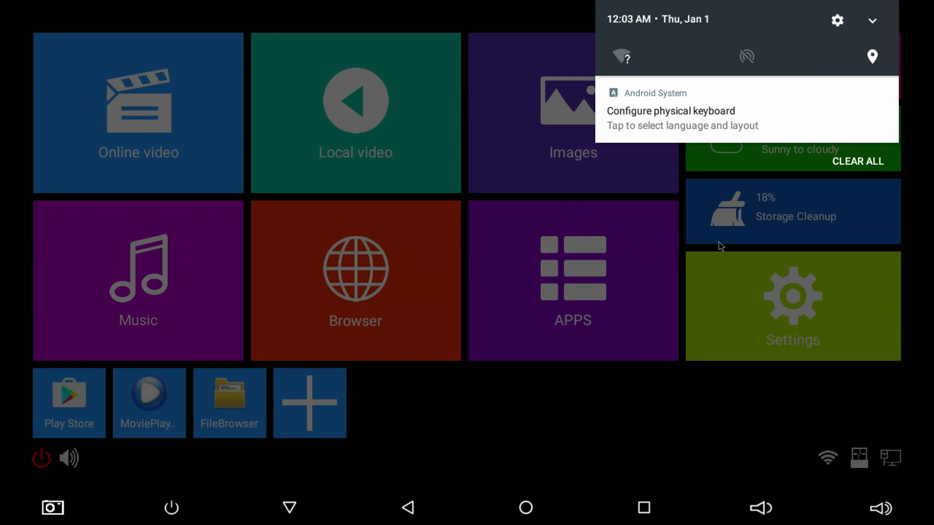
{"action": "left_click", "coordinate": [772, 271]}
{"action": "left_click", "coordinate": [780, 290]}
{"action": "scroll", "coordinate": [772, 230], "scroll_direction": "down", "scroll_amount": 1}
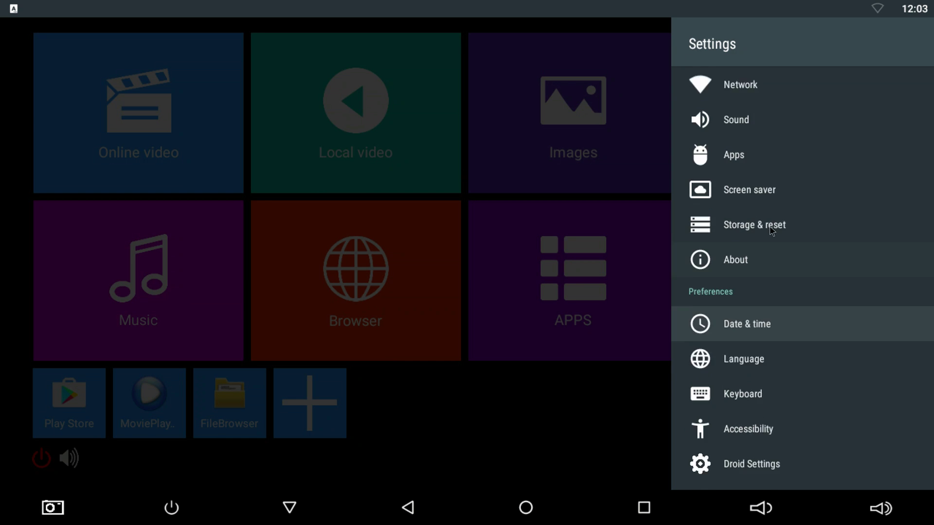
{"action": "scroll", "coordinate": [773, 230], "scroll_direction": "down", "scroll_amount": 2}
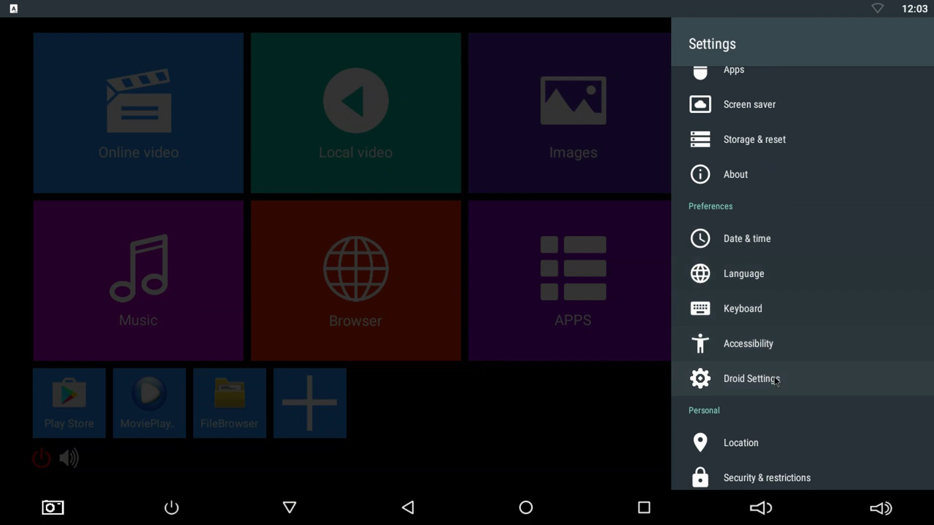
{"action": "scroll", "coordinate": [773, 334], "scroll_direction": "down", "scroll_amount": 2}
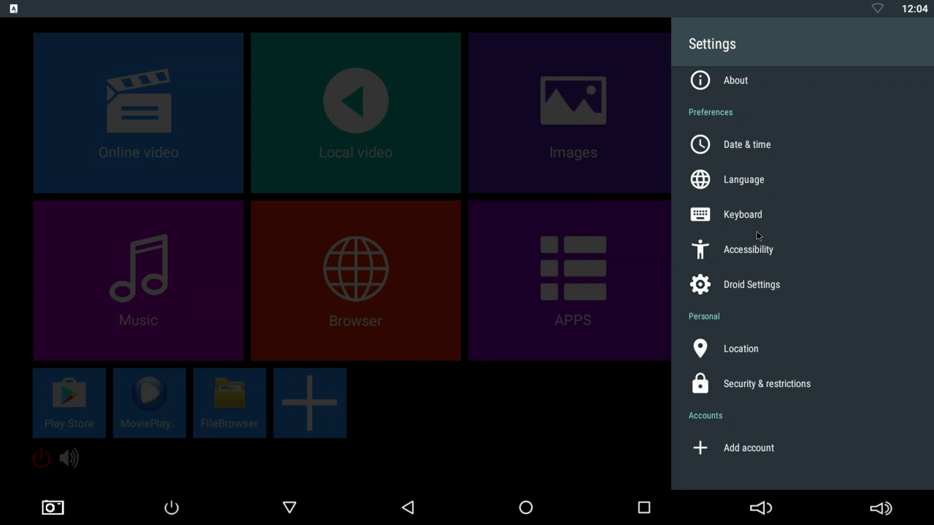
In Droid Settings, review the HDMI CEC and Sound options.
{"action": "left_click", "coordinate": [760, 298]}
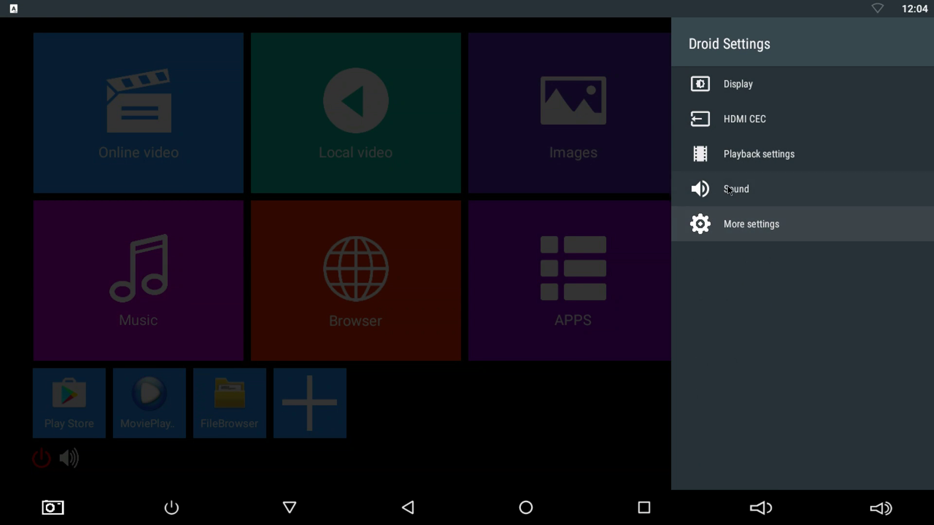
{"action": "left_click", "coordinate": [737, 119]}
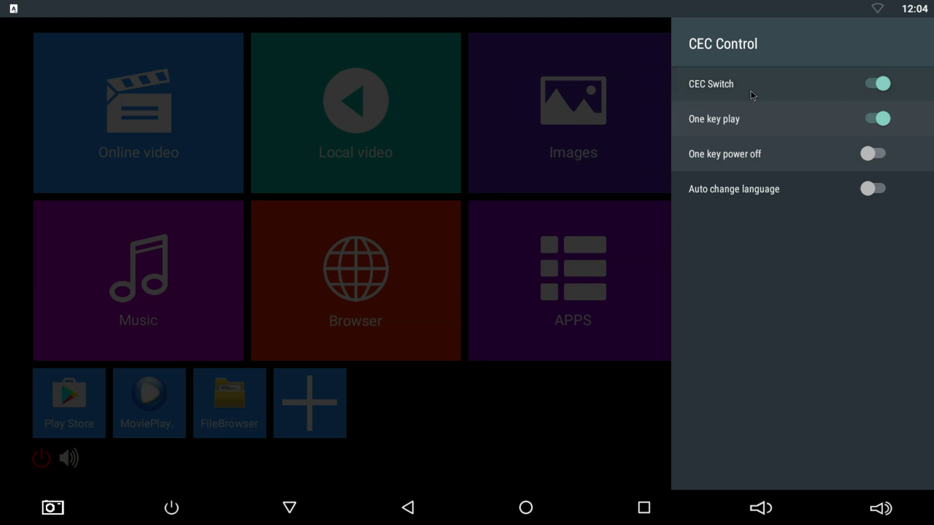
{"action": "right_click", "coordinate": [817, 261]}
{"action": "left_click", "coordinate": [755, 200]}
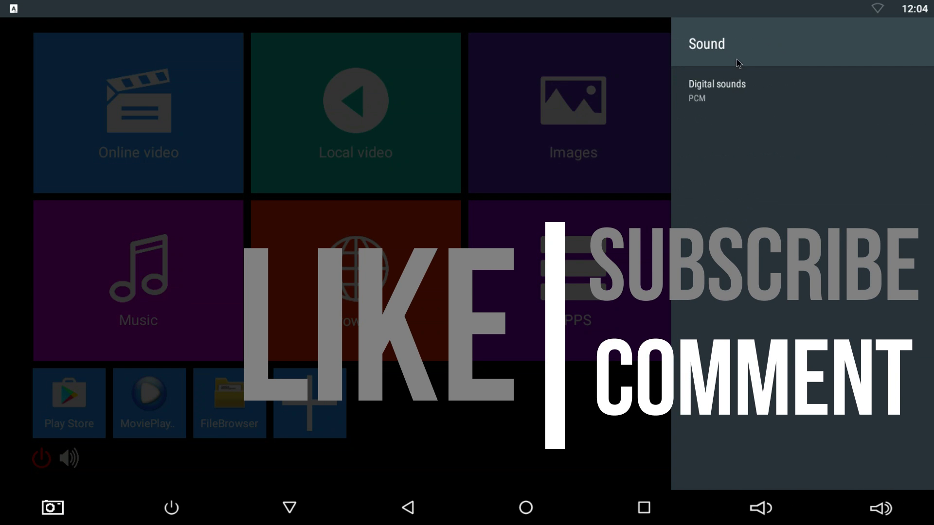
{"action": "right_click", "coordinate": [776, 156]}
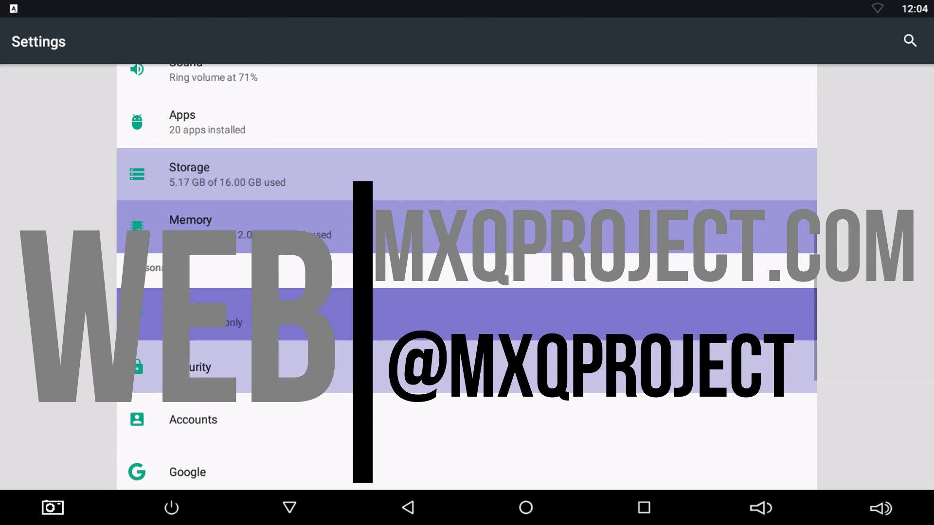
{"action": "scroll", "coordinate": [270, 219], "scroll_direction": "down", "scroll_amount": 6}
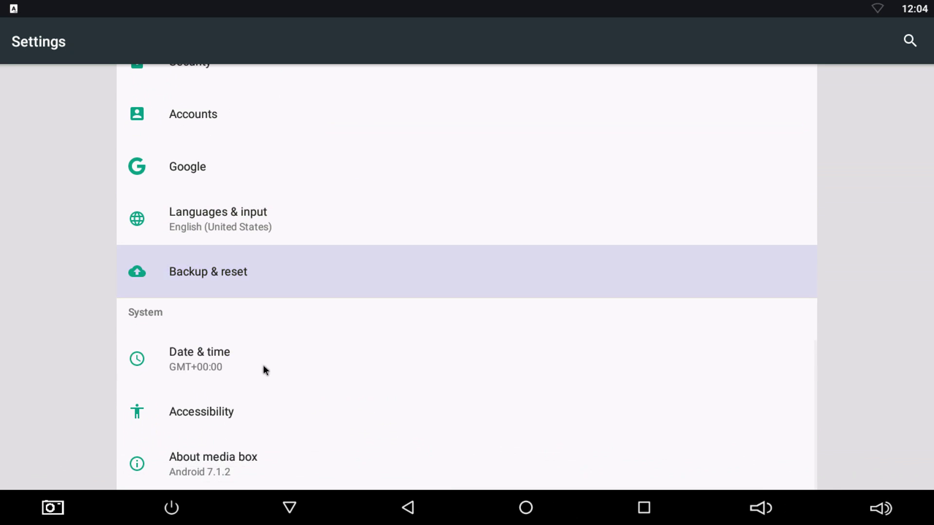
Open the media box status information and its Wireless Update page.
{"action": "scroll", "coordinate": [247, 209], "scroll_direction": "up", "scroll_amount": 1}
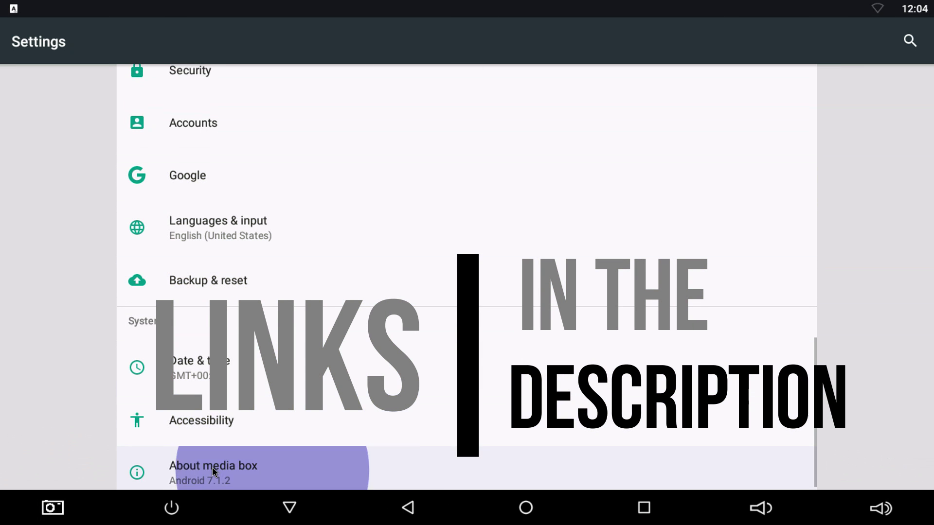
{"action": "left_click", "coordinate": [212, 467]}
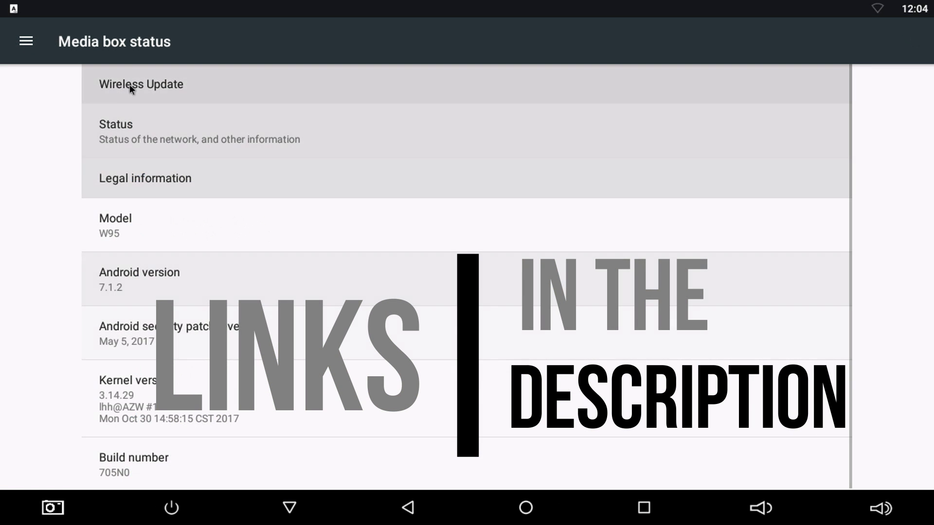
{"action": "left_click", "coordinate": [139, 83]}
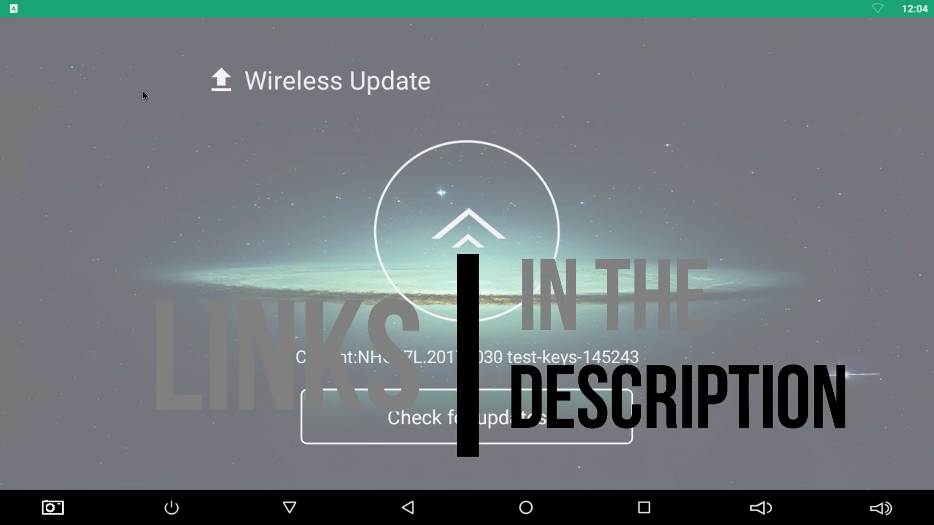